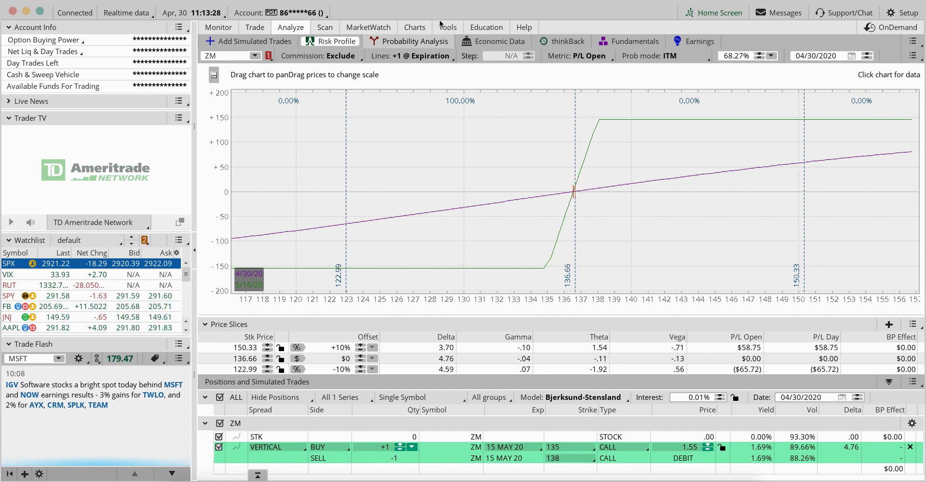
Bring up the ZM six-month daily price chart with its moving averages and volatility studies
{"action": "left_click", "coordinate": [415, 28]}
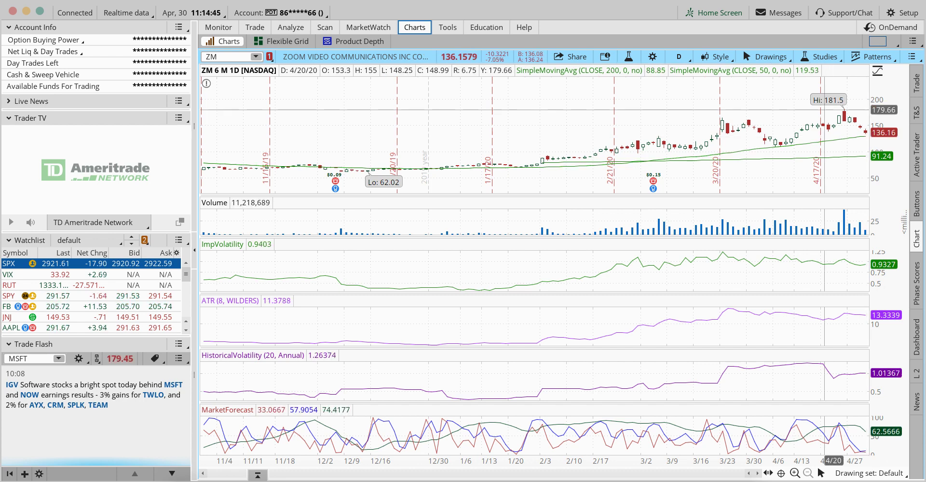
{"action": "left_click", "coordinate": [286, 27]}
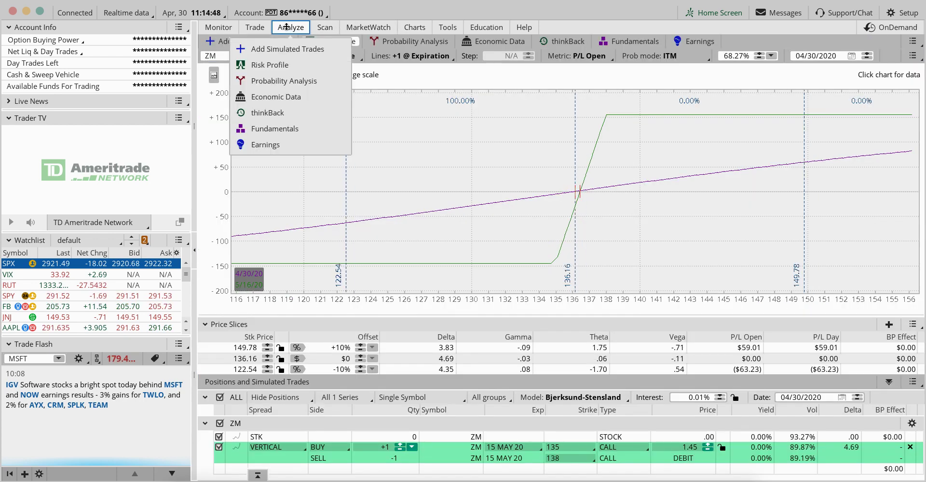
{"action": "left_click", "coordinate": [417, 28]}
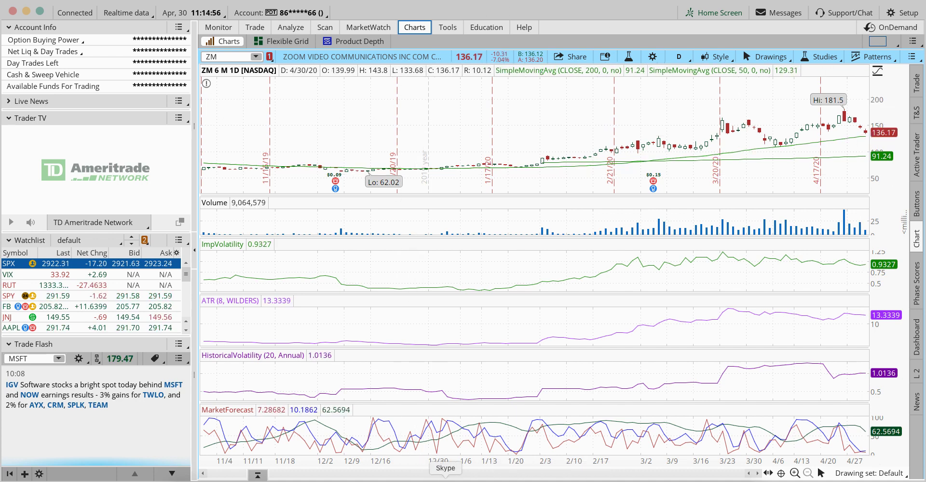
Open the screen annotation tool and underline the 200-day and 50-day moving averages in red pen near the latest ZM candles
{"action": "left_click", "coordinate": [422, 478]}
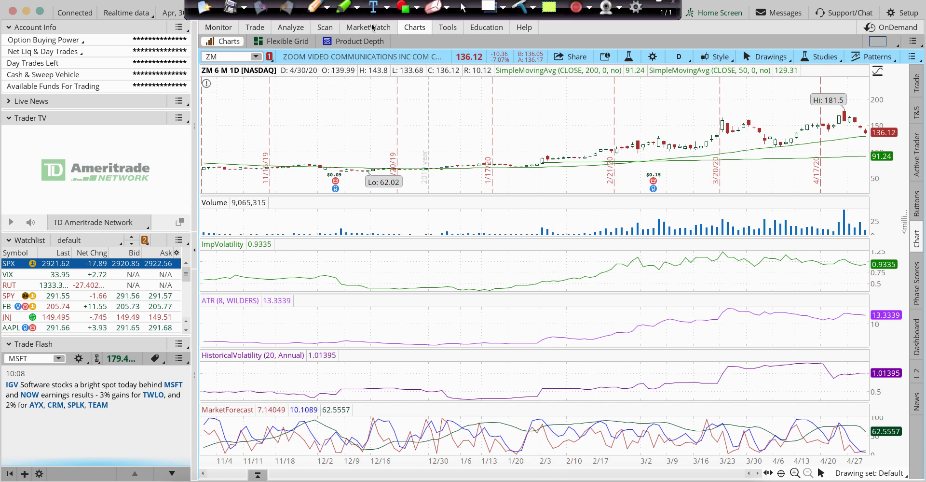
{"action": "left_click", "coordinate": [315, 6]}
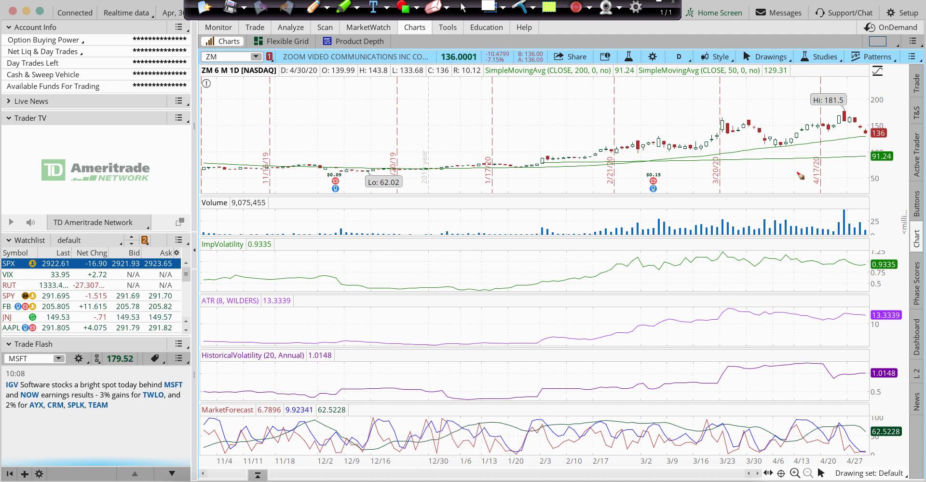
{"action": "left_click_drag", "start_coordinate": [779, 157], "coordinate": [854, 159]}
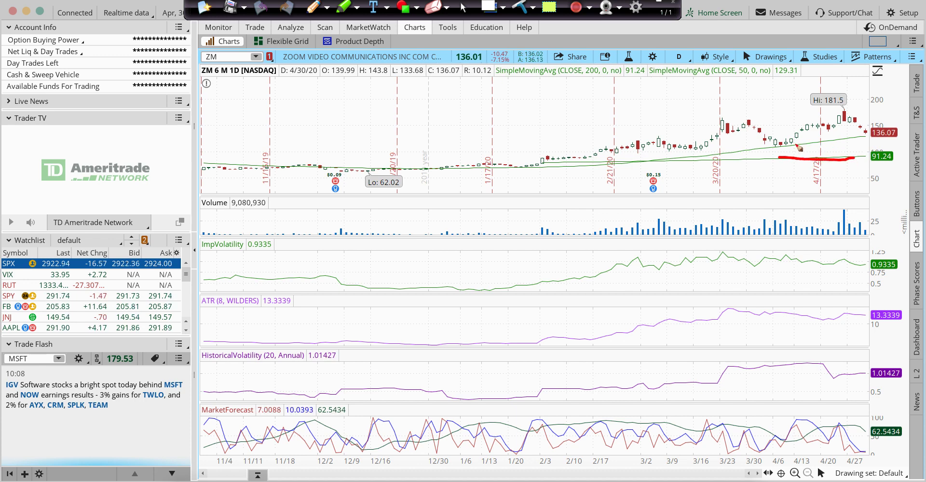
{"action": "left_click_drag", "start_coordinate": [795, 144], "coordinate": [867, 139]}
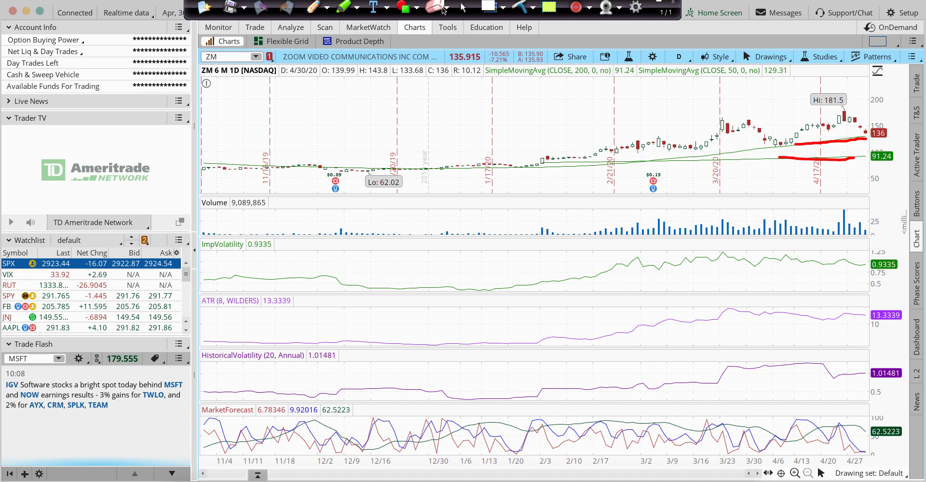
Clear the pen marks from the chart and display the ZM option chain for adding simulated trades
{"action": "left_click", "coordinate": [463, 7]}
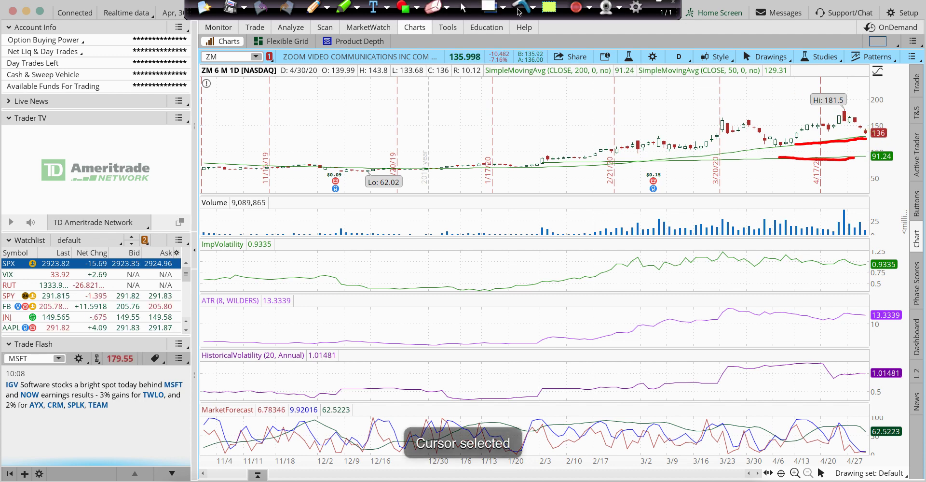
{"action": "left_click", "coordinate": [520, 10]}
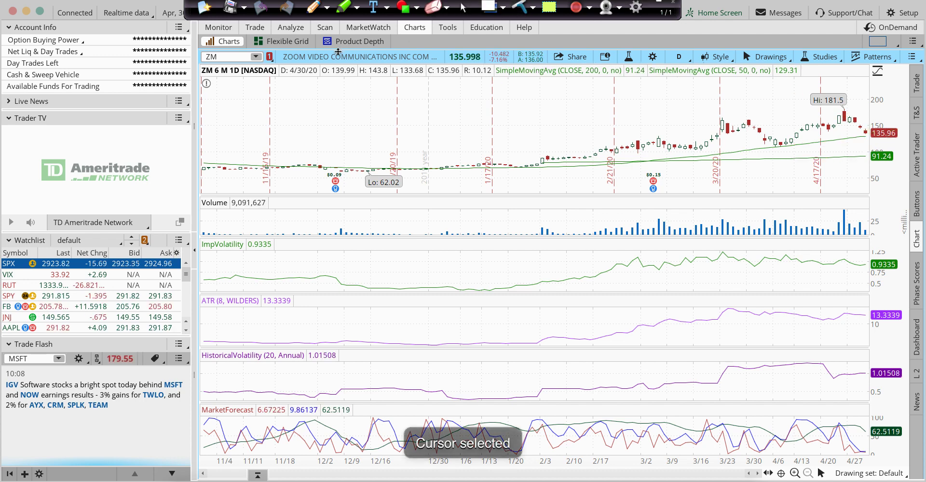
{"action": "left_click", "coordinate": [291, 27]}
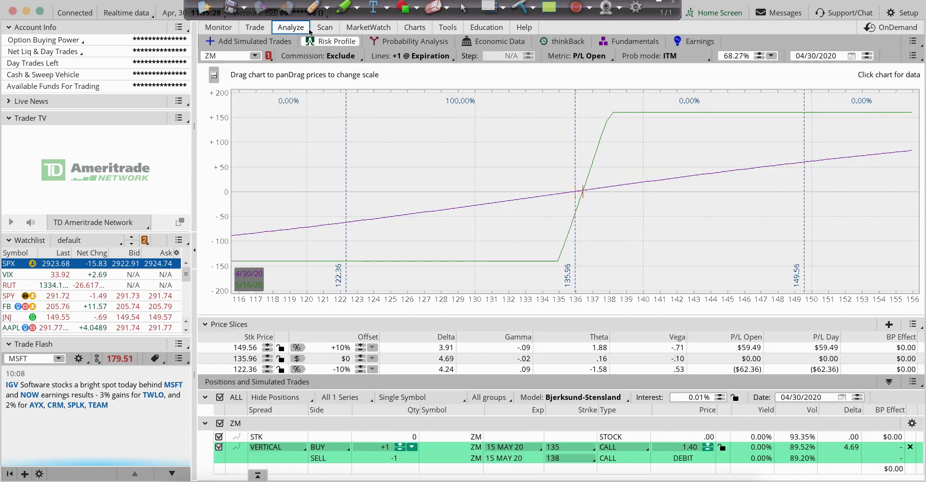
{"action": "left_click", "coordinate": [256, 42]}
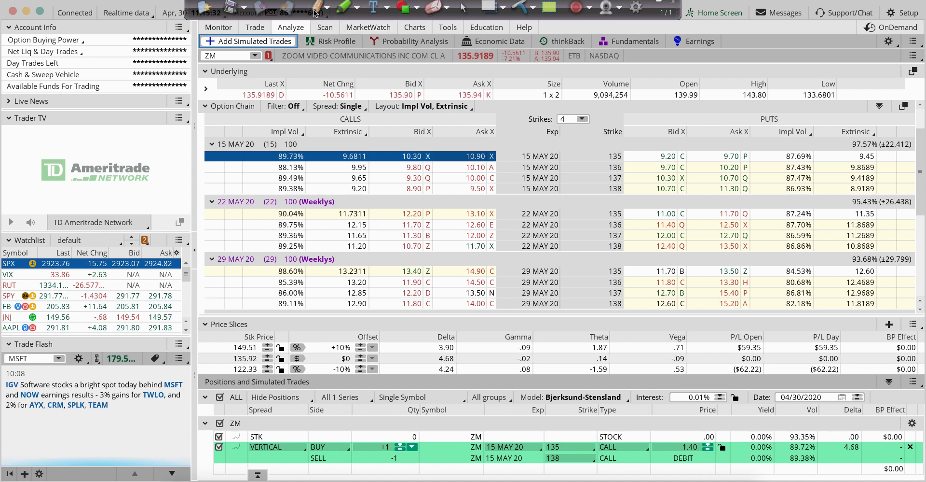
Mark in pen the 15 MAY 20 call implied volatilities, the 135 strike, and the extrinsic values of the 135 and 138 calls
{"action": "left_click", "coordinate": [314, 7]}
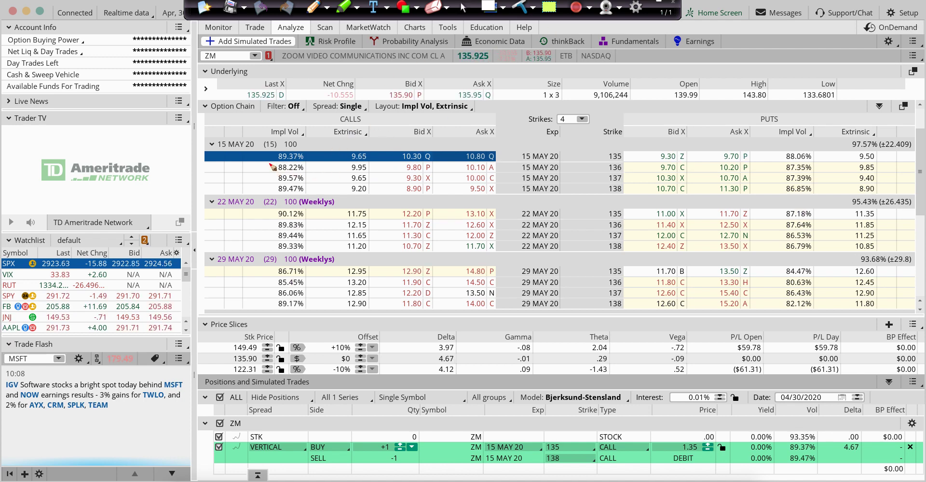
{"action": "left_click_drag", "start_coordinate": [269, 161], "coordinate": [266, 197]}
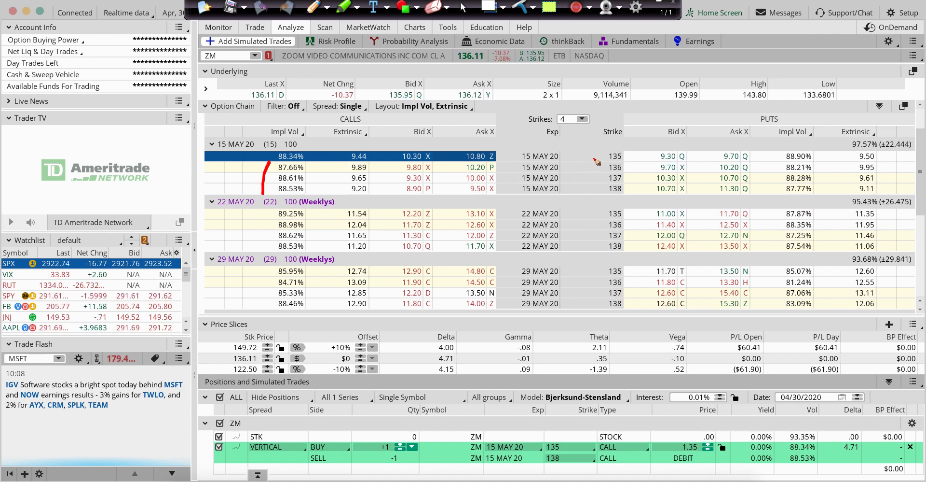
{"action": "mouse_move", "coordinate": [595, 157]}
{"action": "left_mouse_down"}
{"action": "mouse_move", "coordinate": [578, 156]}
{"action": "mouse_move", "coordinate": [593, 158]}
{"action": "left_mouse_up"}
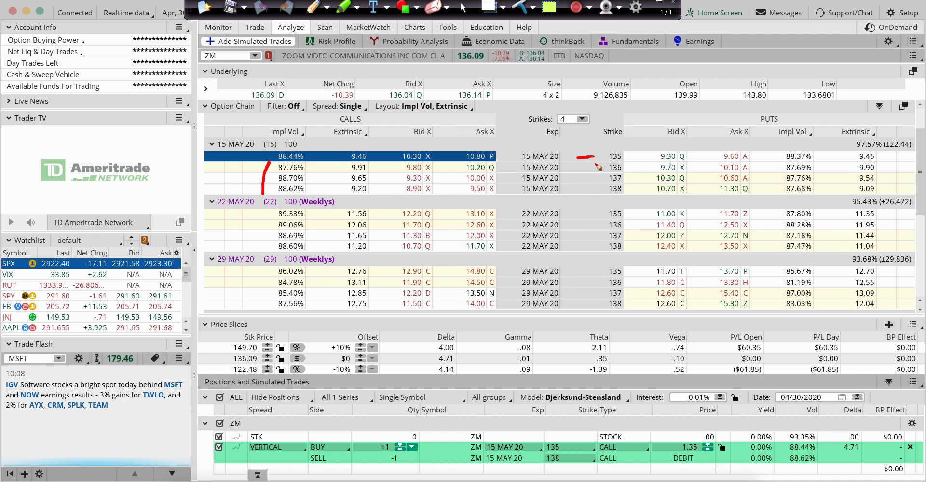
{"action": "left_click_drag", "start_coordinate": [371, 145], "coordinate": [376, 158]}
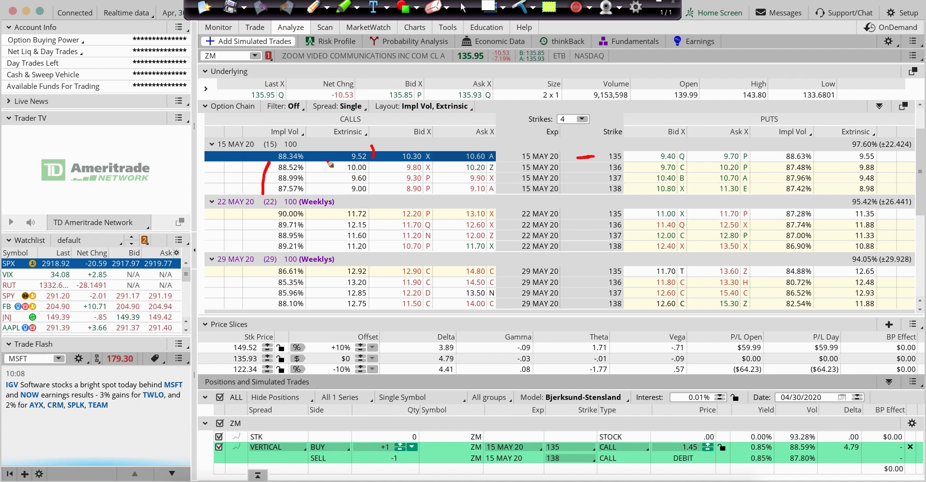
{"action": "left_click_drag", "start_coordinate": [343, 146], "coordinate": [338, 162]}
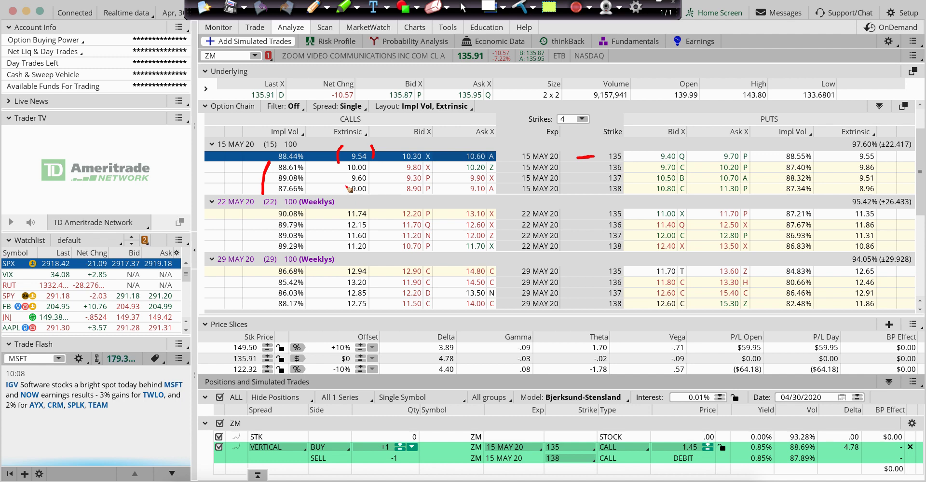
{"action": "left_click_drag", "start_coordinate": [346, 186], "coordinate": [346, 196]}
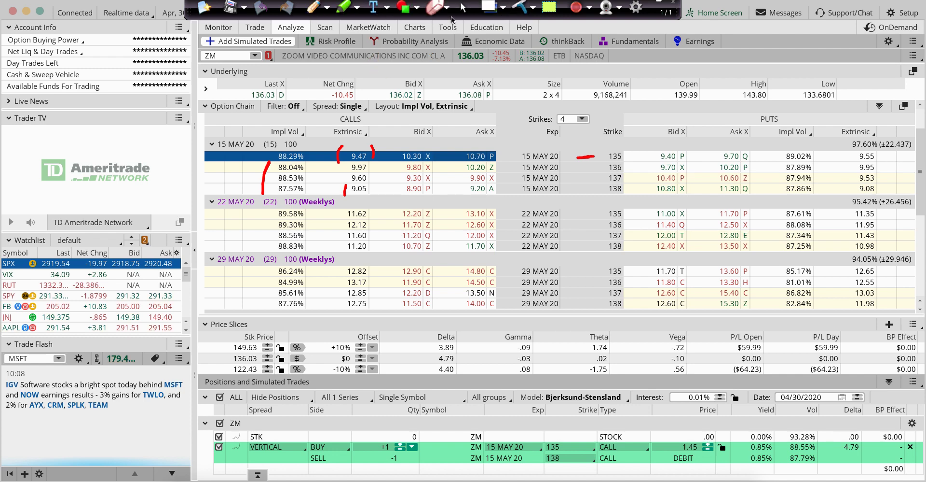
Return to the ZM risk profile and clear the pen marks from the screen
{"action": "left_click", "coordinate": [464, 8]}
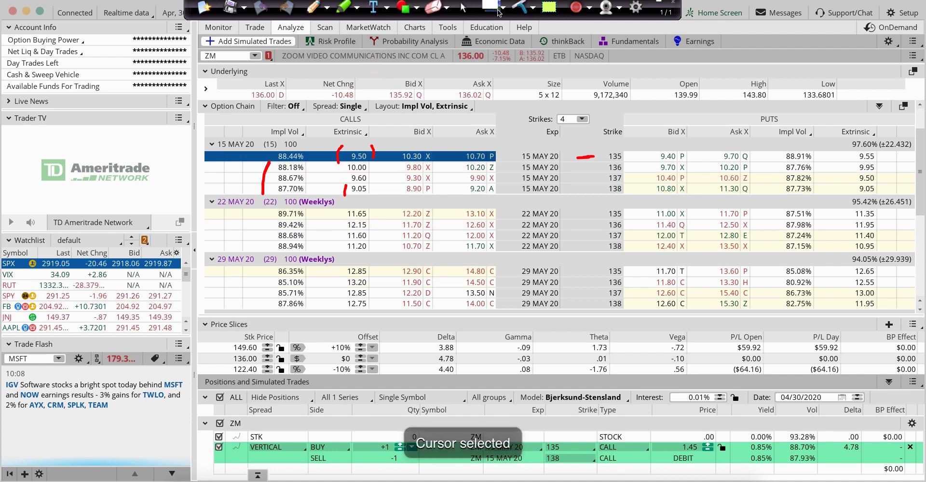
{"action": "left_click", "coordinate": [337, 42]}
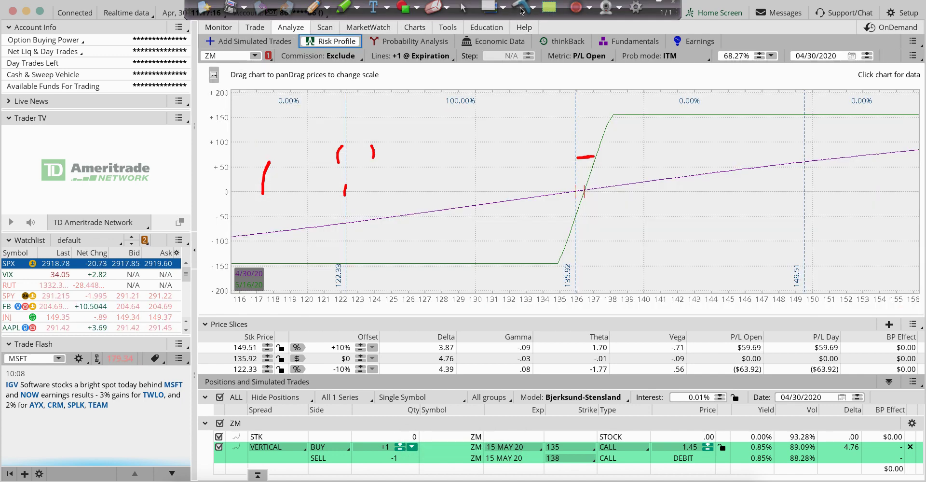
{"action": "left_click", "coordinate": [552, 8]}
Write a red B on the maximum-loss line and an S at the start of the maximum-profit line of the risk profile
{"action": "left_click", "coordinate": [319, 7]}
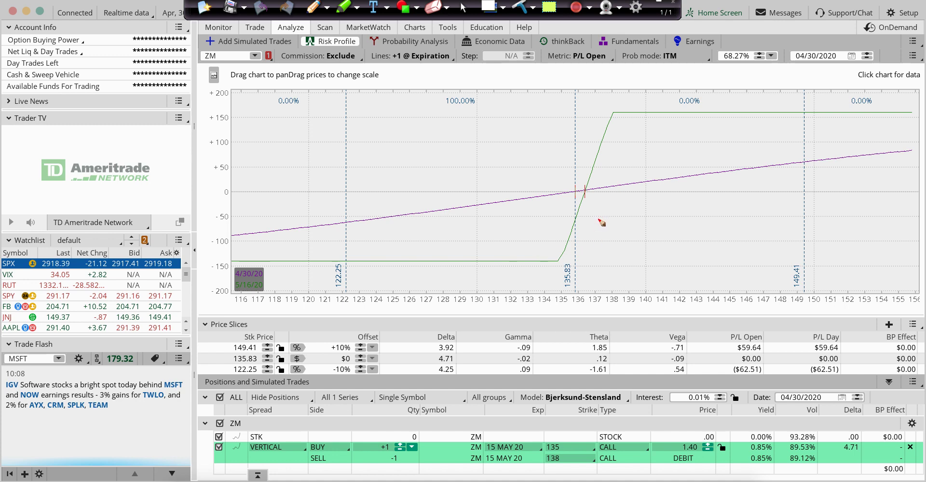
{"action": "mouse_move", "coordinate": [491, 252]}
{"action": "left_mouse_down"}
{"action": "mouse_move", "coordinate": [499, 250]}
{"action": "mouse_move", "coordinate": [489, 267]}
{"action": "left_mouse_up"}
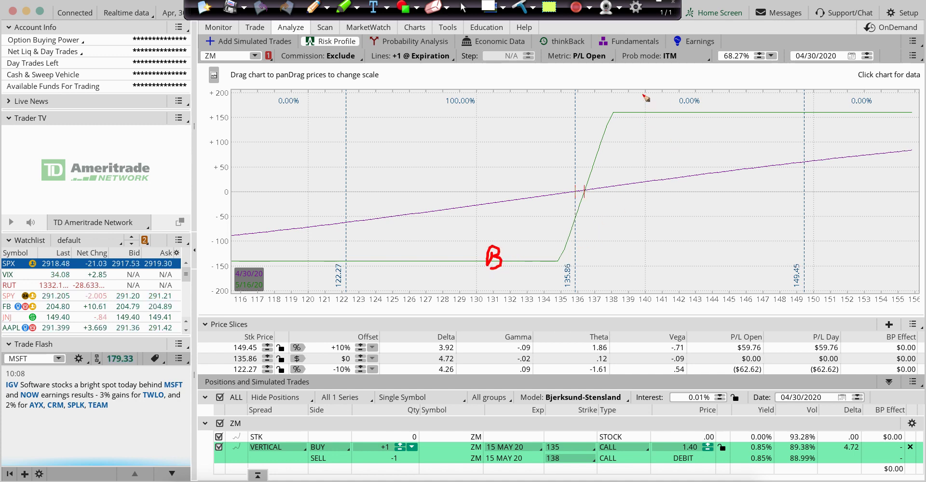
{"action": "left_click_drag", "start_coordinate": [651, 95], "coordinate": [646, 122]}
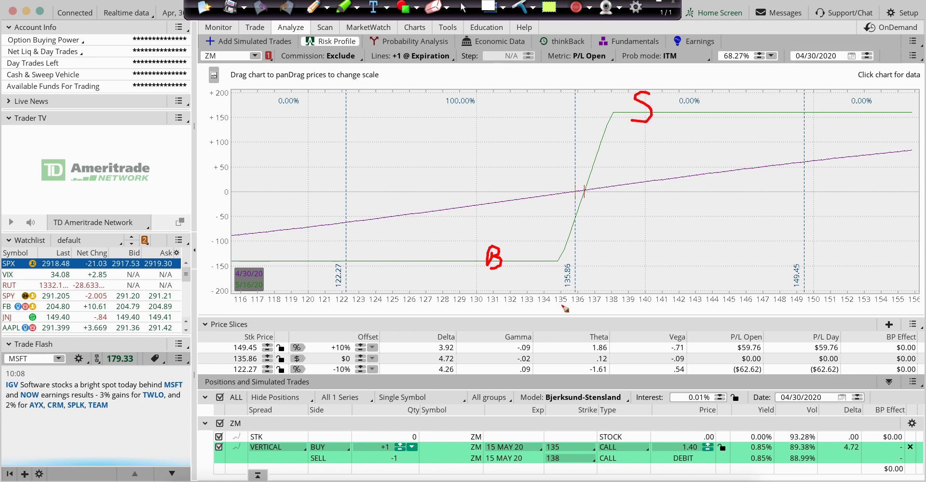
Mark the vertical's 135 strike and debit price in pen, and write 1.40 in the risk graph's upper-left area
{"action": "mouse_move", "coordinate": [571, 448]}
{"action": "left_mouse_down"}
{"action": "mouse_move", "coordinate": [572, 461]}
{"action": "mouse_move", "coordinate": [572, 450]}
{"action": "left_mouse_up"}
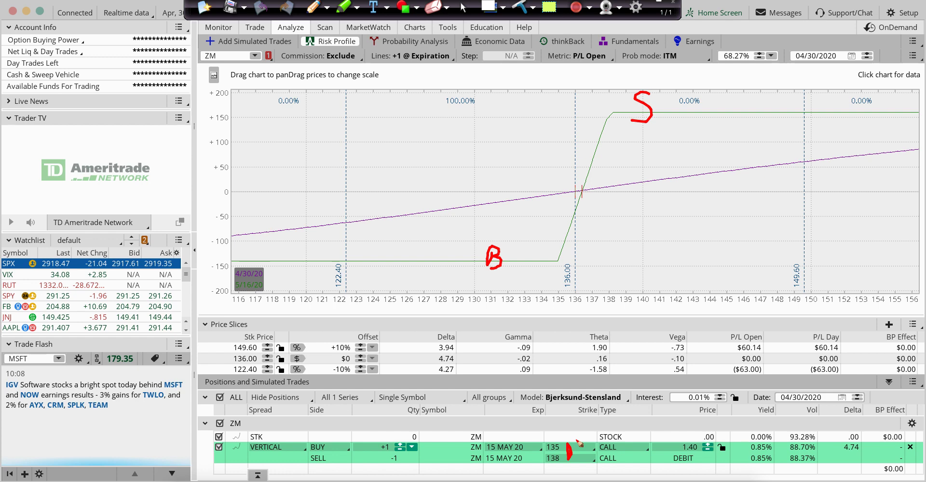
{"action": "mouse_move", "coordinate": [705, 437]}
{"action": "left_mouse_down"}
{"action": "mouse_move", "coordinate": [673, 442]}
{"action": "mouse_move", "coordinate": [697, 458]}
{"action": "left_mouse_up"}
{"action": "mouse_move", "coordinate": [287, 99]}
{"action": "left_mouse_down"}
{"action": "mouse_move", "coordinate": [281, 116]}
{"action": "mouse_move", "coordinate": [338, 118]}
{"action": "mouse_move", "coordinate": [341, 102]}
{"action": "left_mouse_up"}
{"action": "left_click", "coordinate": [293, 115]}
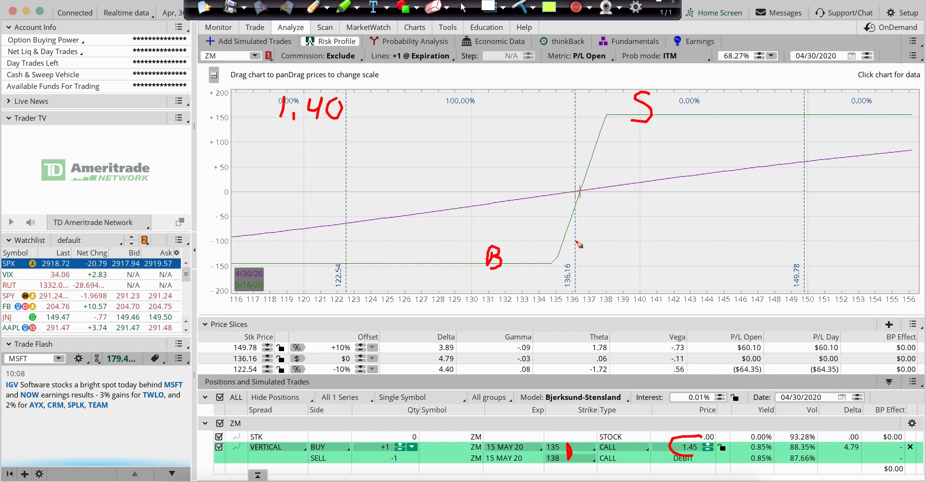
Draw a vertical pen line at the current stock price, label it 136, and write 138 beside the S
{"action": "left_click_drag", "start_coordinate": [575, 221], "coordinate": [574, 244]}
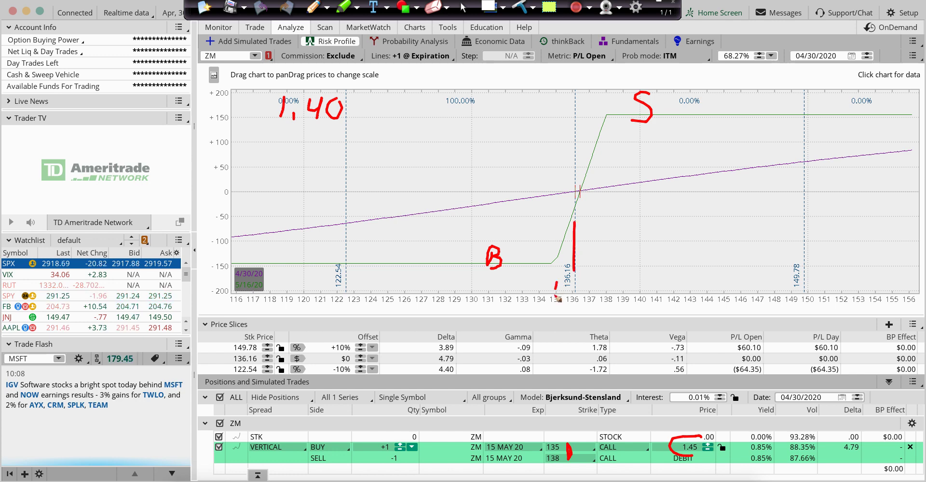
{"action": "mouse_move", "coordinate": [558, 284]}
{"action": "left_mouse_down"}
{"action": "mouse_move", "coordinate": [555, 295]}
{"action": "mouse_move", "coordinate": [569, 289]}
{"action": "mouse_move", "coordinate": [586, 299]}
{"action": "left_mouse_up"}
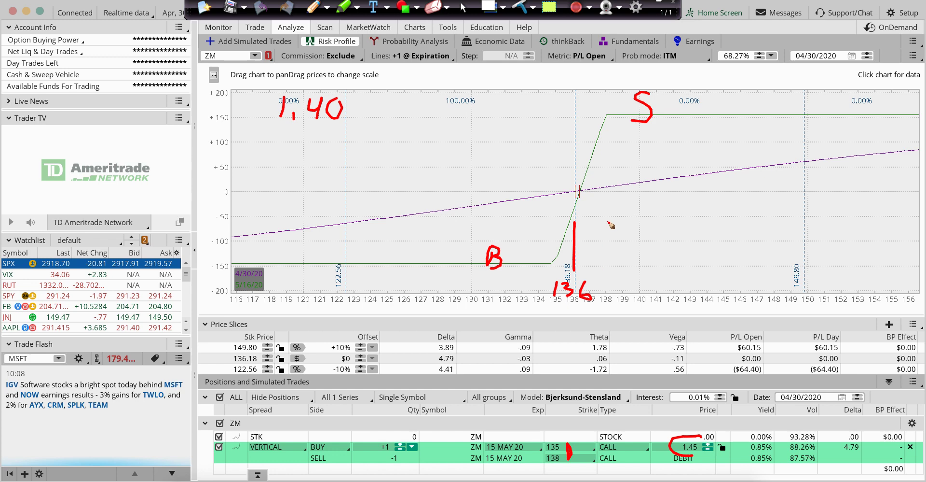
{"action": "mouse_move", "coordinate": [603, 108]}
{"action": "left_mouse_down"}
{"action": "mouse_move", "coordinate": [609, 126]}
{"action": "mouse_move", "coordinate": [627, 112]}
{"action": "left_mouse_up"}
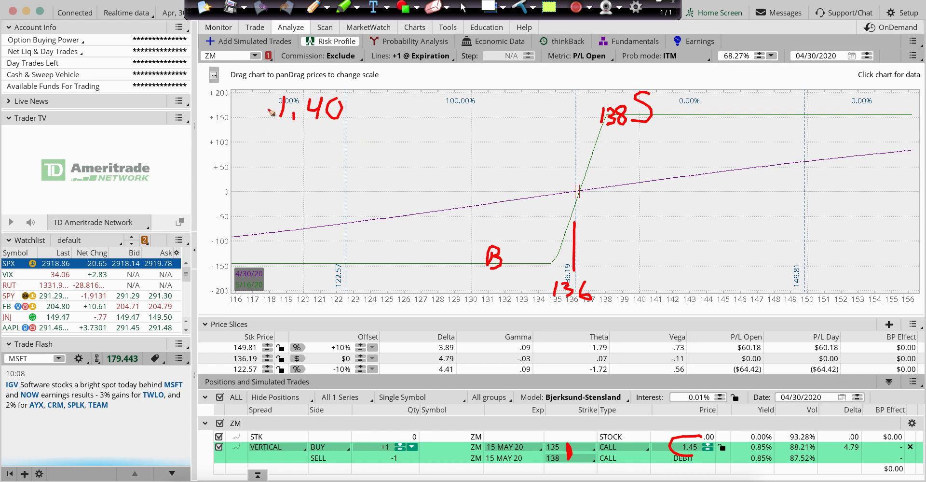
Write 3.00 beneath 1.40, enclose both figures in brackets, and add the letters DB beside 1.40
{"action": "mouse_move", "coordinate": [268, 109]}
{"action": "left_mouse_down"}
{"action": "mouse_move", "coordinate": [262, 148]}
{"action": "mouse_move", "coordinate": [296, 152]}
{"action": "mouse_move", "coordinate": [285, 164]}
{"action": "mouse_move", "coordinate": [313, 163]}
{"action": "mouse_move", "coordinate": [322, 148]}
{"action": "left_mouse_up"}
{"action": "mouse_move", "coordinate": [333, 148]}
{"action": "left_mouse_down"}
{"action": "mouse_move", "coordinate": [329, 162]}
{"action": "mouse_move", "coordinate": [332, 147]}
{"action": "left_mouse_up"}
{"action": "left_click_drag", "start_coordinate": [344, 111], "coordinate": [348, 152]}
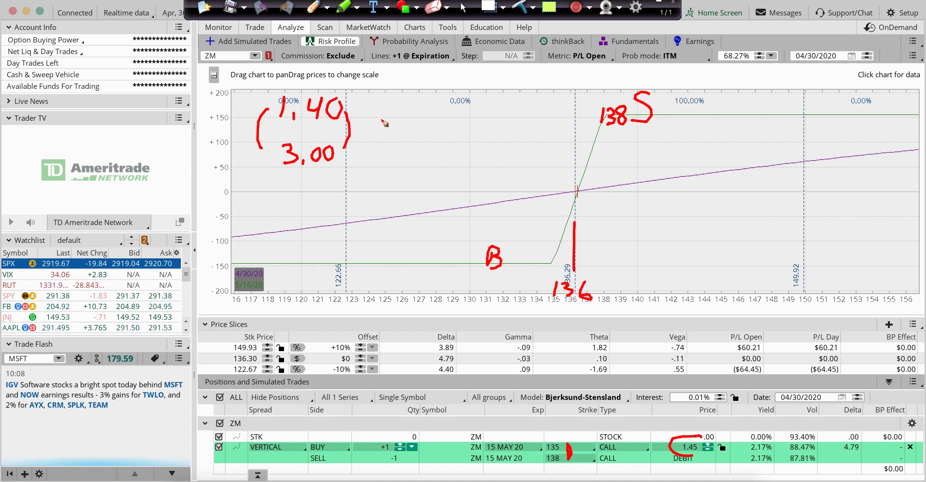
{"action": "left_click_drag", "start_coordinate": [353, 97], "coordinate": [367, 105]}
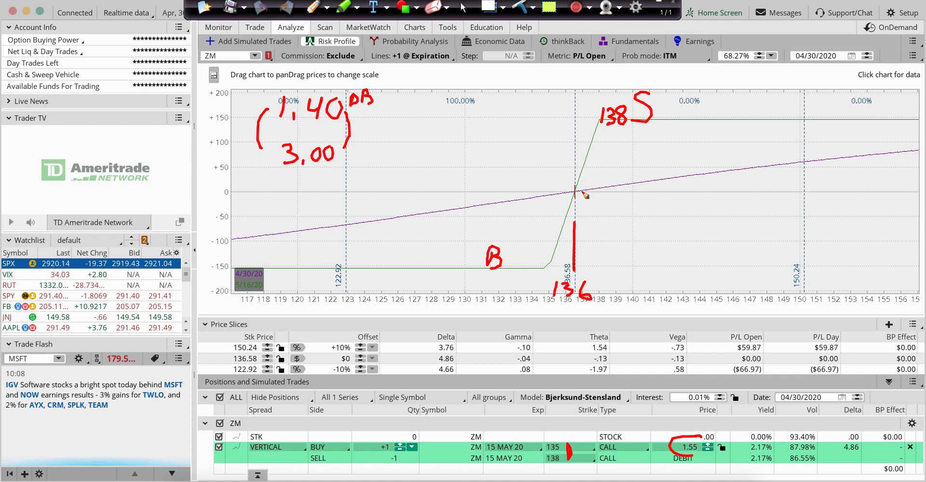
Trace the current-date profit line upward from the stock price and draw a short line beside the S at maximum profit
{"action": "left_click_drag", "start_coordinate": [579, 191], "coordinate": [723, 170]}
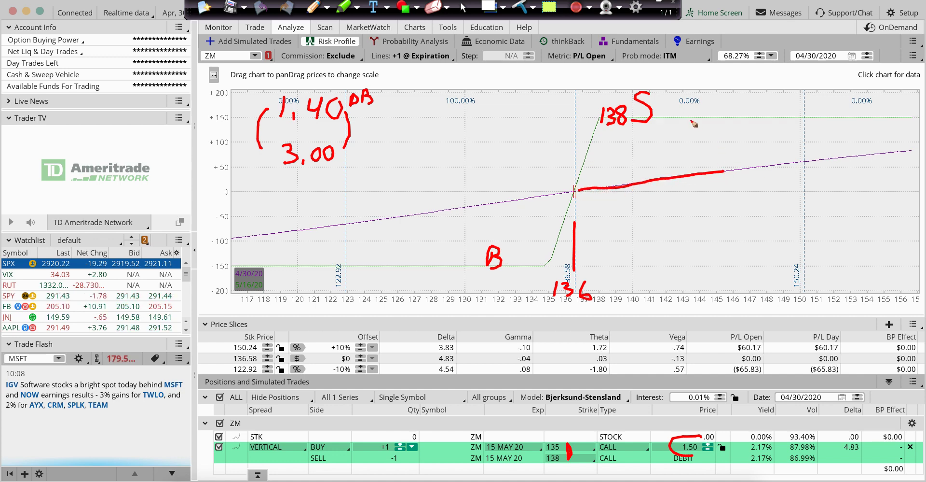
{"action": "left_click_drag", "start_coordinate": [657, 117], "coordinate": [710, 116]}
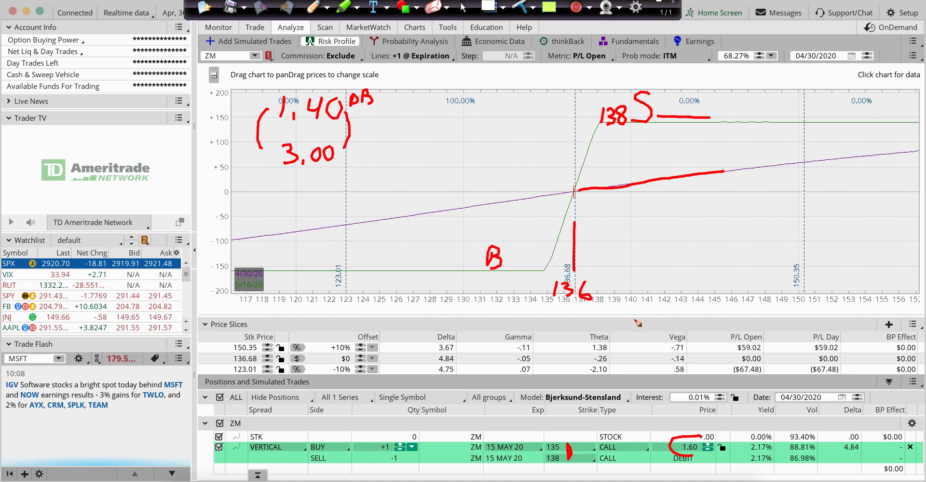
Draw an arc over the 40 in 1.40 and write the figures 2.10 and 700 - 350 on the risk graph
{"action": "mouse_move", "coordinate": [323, 99]}
{"action": "left_mouse_down"}
{"action": "mouse_move", "coordinate": [345, 80]}
{"action": "mouse_move", "coordinate": [358, 88]}
{"action": "left_mouse_up"}
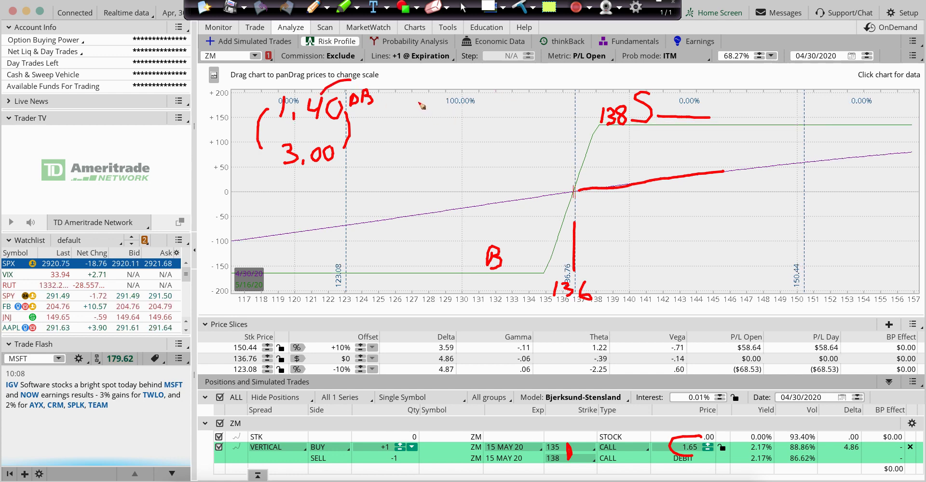
{"action": "mouse_move", "coordinate": [419, 103]}
{"action": "left_mouse_down"}
{"action": "mouse_move", "coordinate": [421, 118]}
{"action": "mouse_move", "coordinate": [449, 118]}
{"action": "mouse_move", "coordinate": [472, 104]}
{"action": "left_mouse_up"}
{"action": "left_click", "coordinate": [440, 117]}
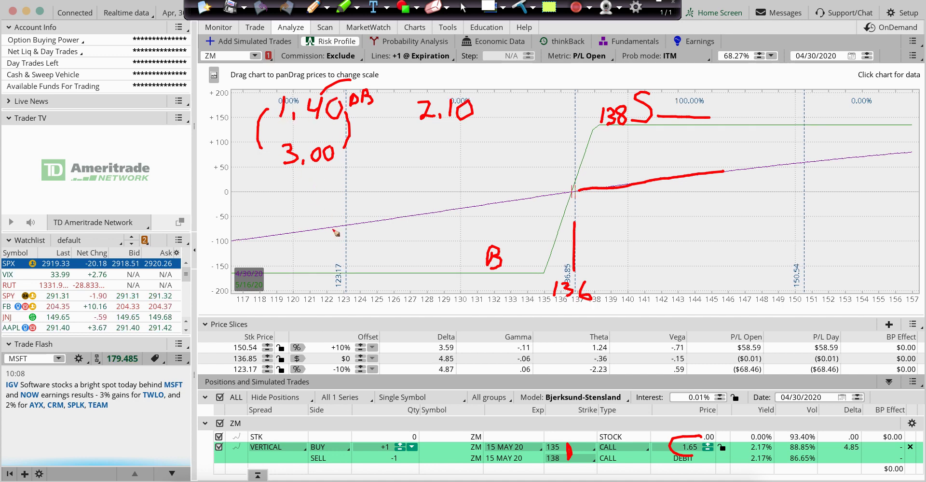
{"action": "mouse_move", "coordinate": [273, 206]}
{"action": "left_mouse_down"}
{"action": "mouse_move", "coordinate": [291, 202]}
{"action": "mouse_move", "coordinate": [282, 222]}
{"action": "mouse_move", "coordinate": [307, 210]}
{"action": "mouse_move", "coordinate": [313, 217]}
{"action": "mouse_move", "coordinate": [323, 204]}
{"action": "mouse_move", "coordinate": [368, 211]}
{"action": "mouse_move", "coordinate": [402, 203]}
{"action": "mouse_move", "coordinate": [392, 220]}
{"action": "mouse_move", "coordinate": [410, 203]}
{"action": "mouse_move", "coordinate": [406, 218]}
{"action": "left_mouse_up"}
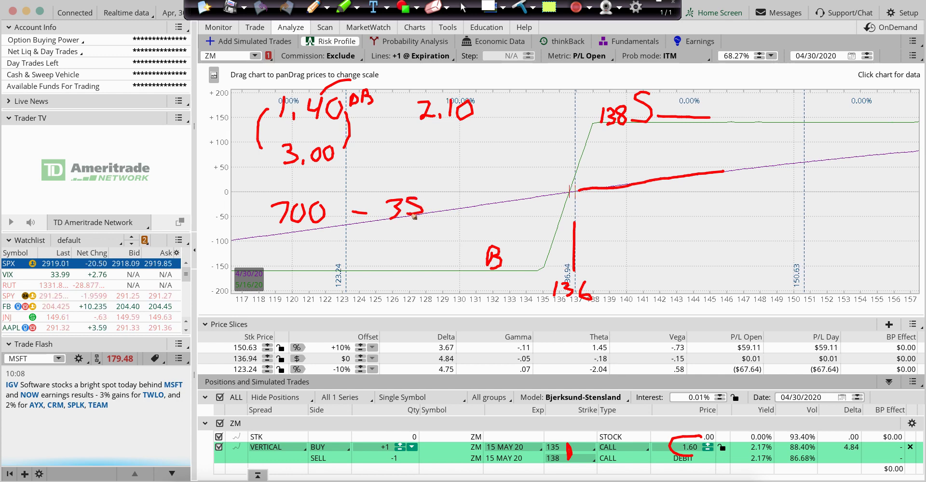
{"action": "left_click_drag", "start_coordinate": [436, 193], "coordinate": [440, 192]}
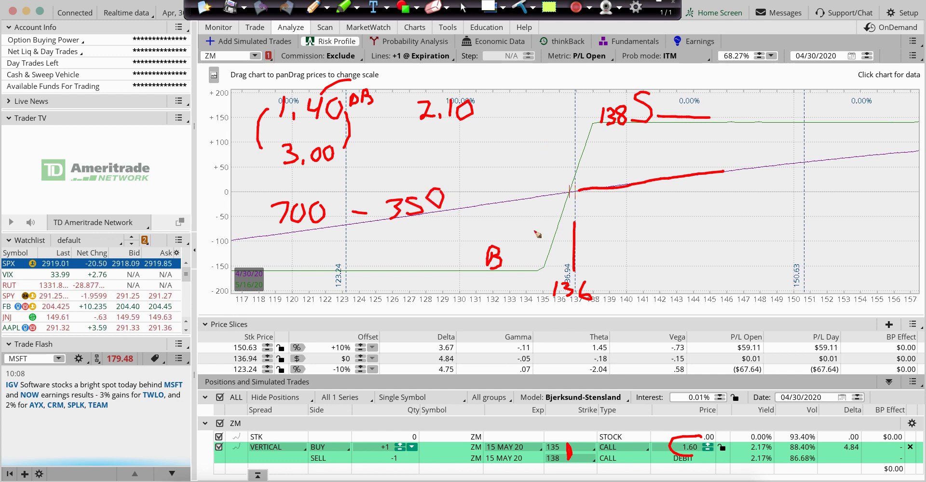